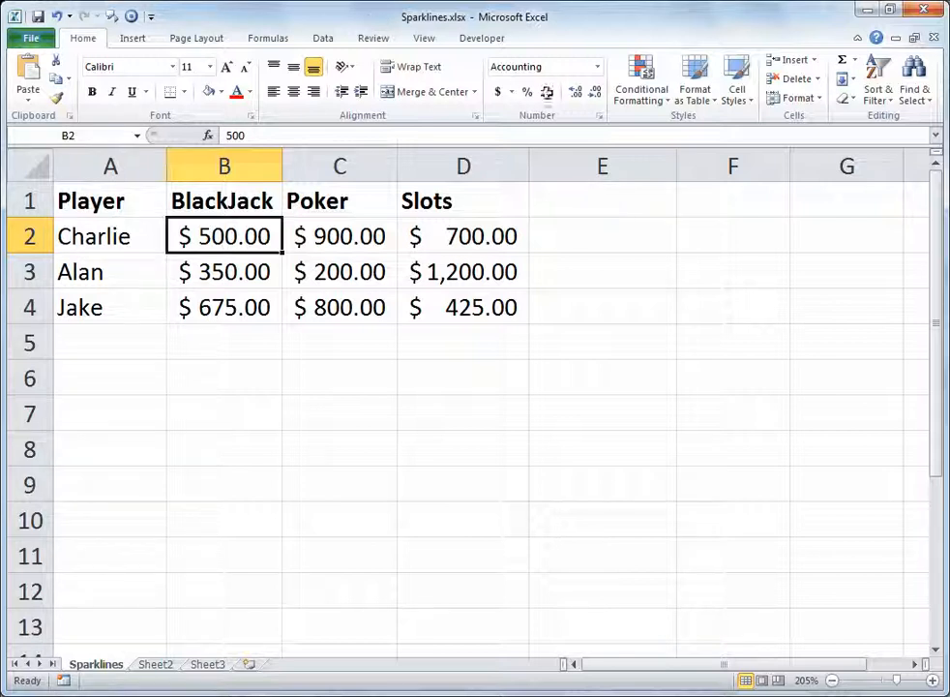
# Step: Add the header "Sparkline" in cell E1, next to the Slots column
pyautogui.click(605, 197)
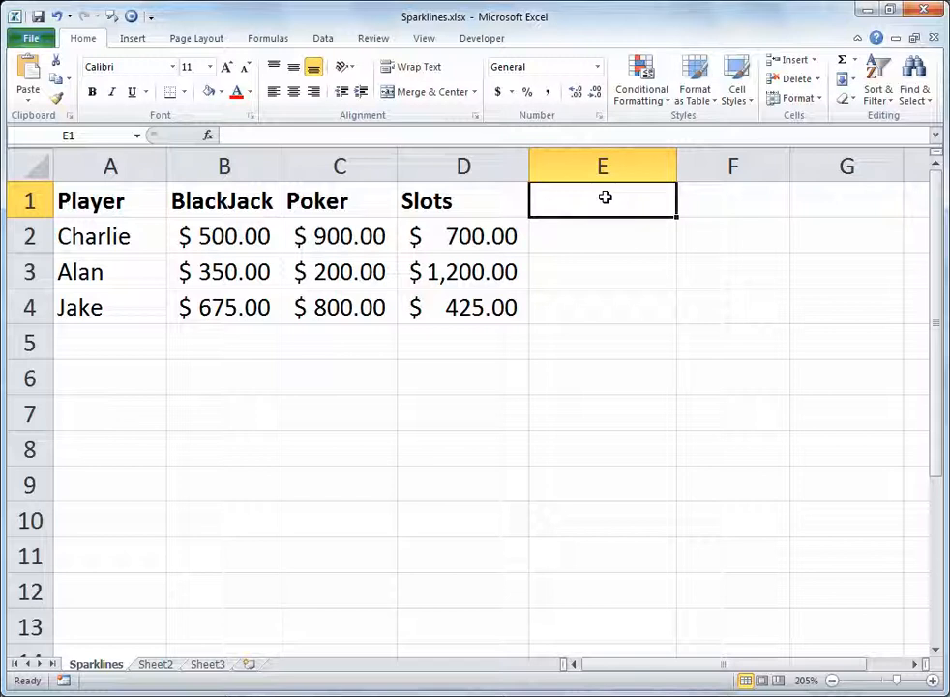
pyautogui.write('Sparkline')
pyautogui.press('Return')
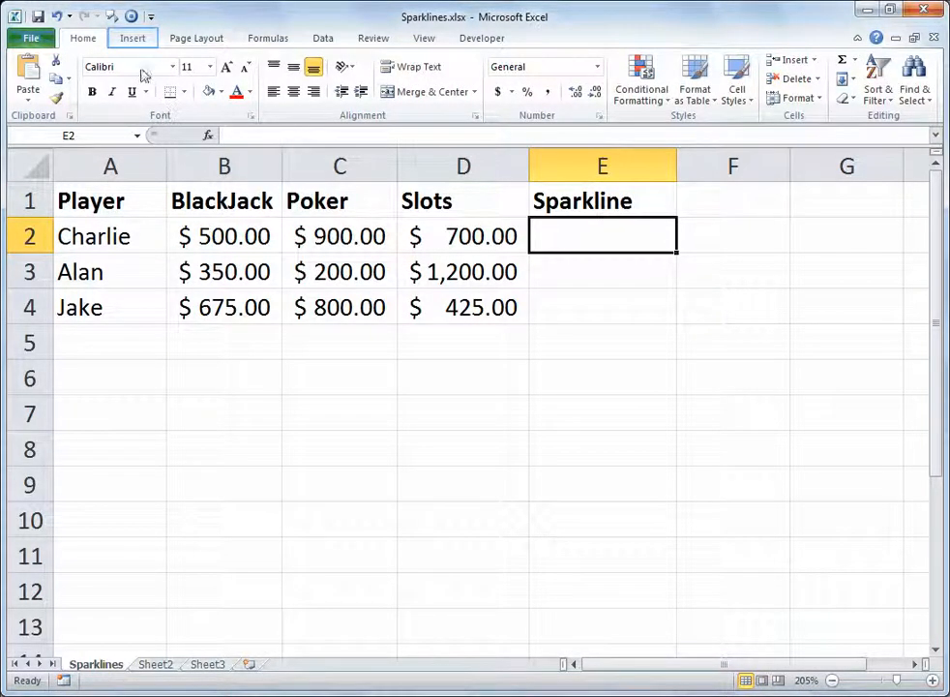
# Step: Insert a Line sparkline in cell E2 using the data range B2:D2
pyautogui.click(135, 38)
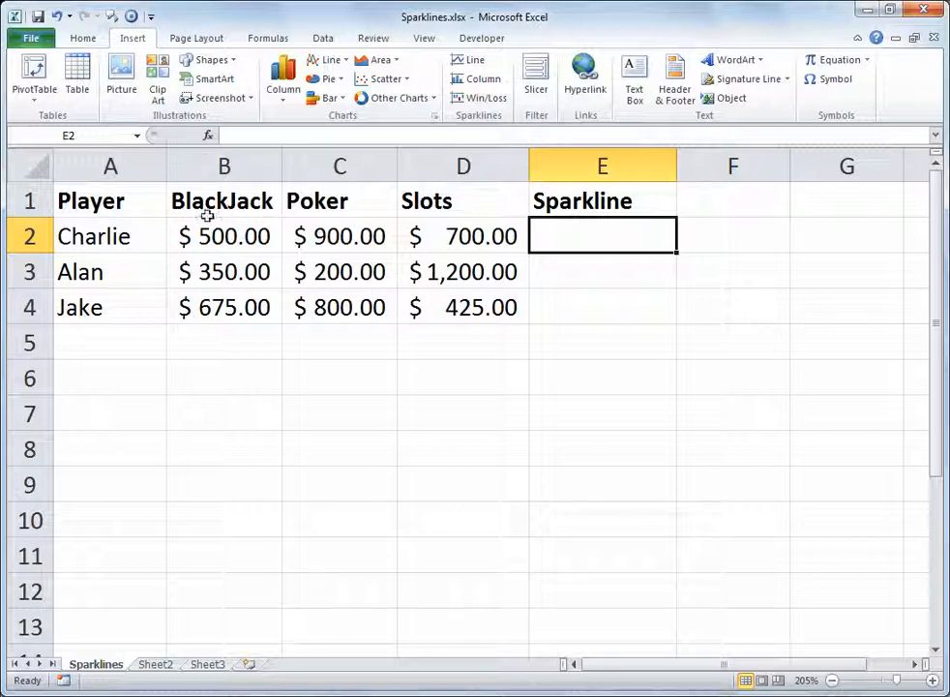
pyautogui.moveTo(205, 235); pyautogui.dragTo(440, 237)
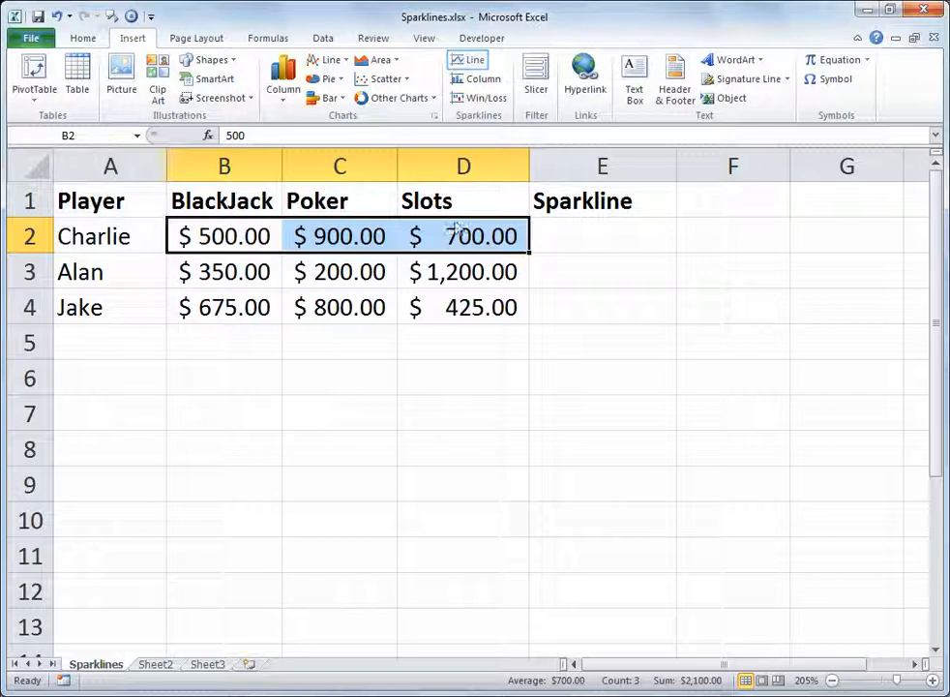
pyautogui.click(477, 62)
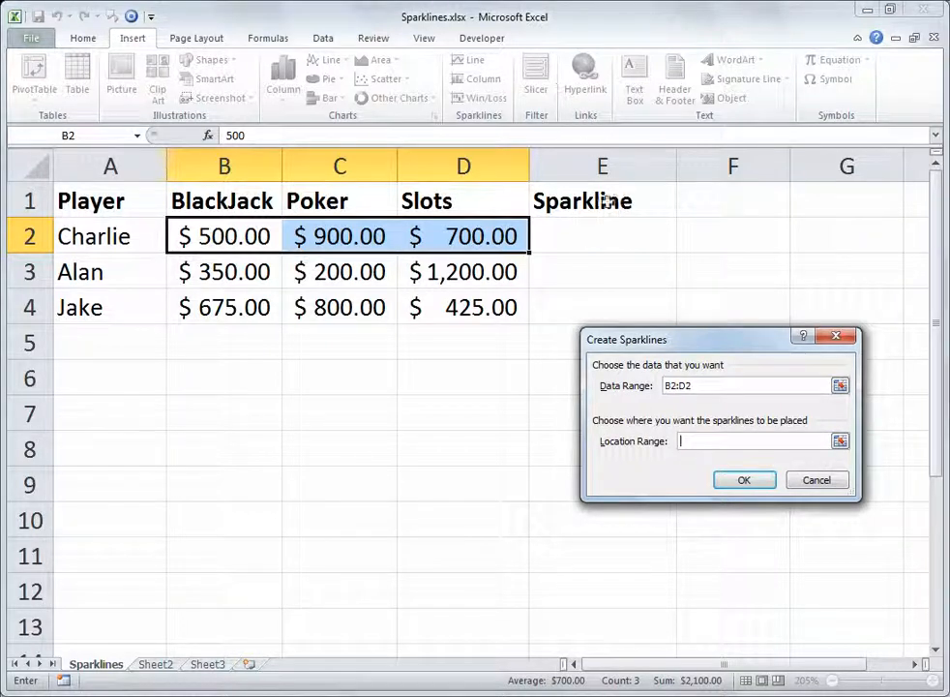
pyautogui.click(610, 232)
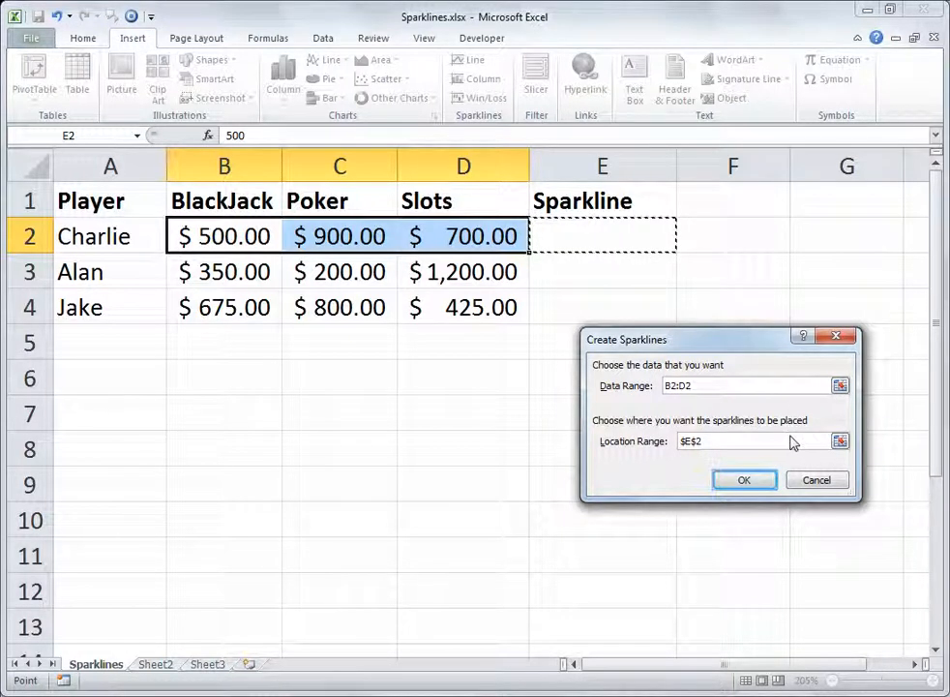
pyautogui.click(738, 481)
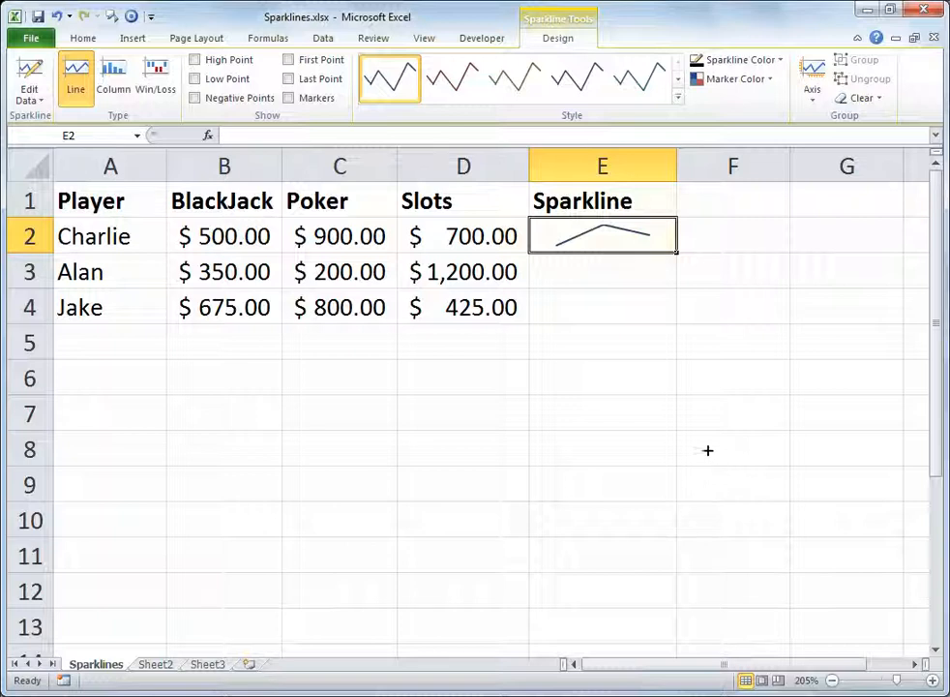
# Step: Fill the sparkline from E2 down through E4 so each player's row has one
pyautogui.moveTo(680, 252); pyautogui.dragTo(676, 319)
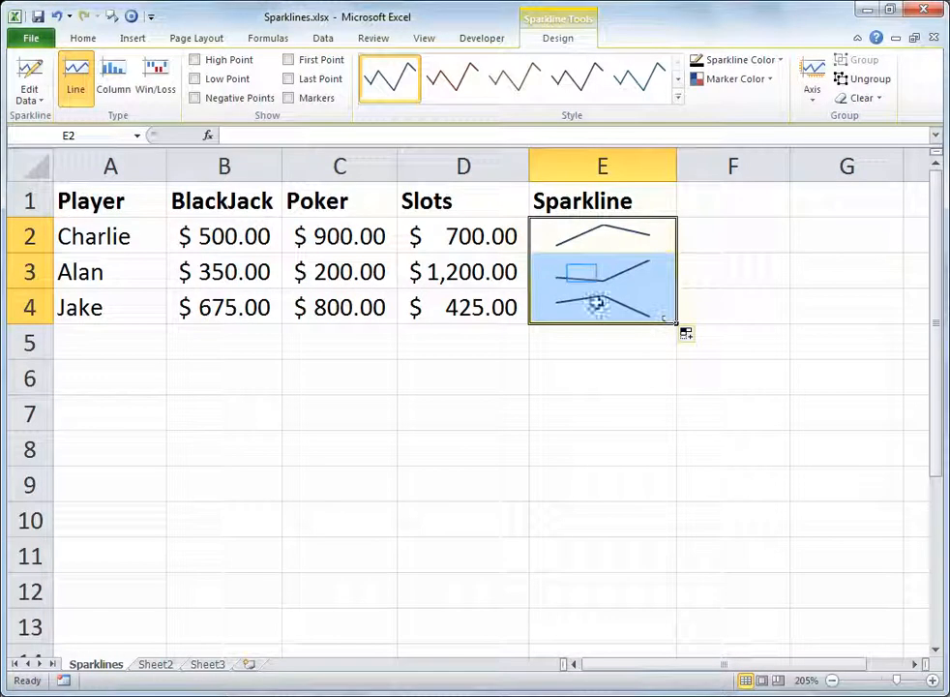
pyautogui.click(583, 272)
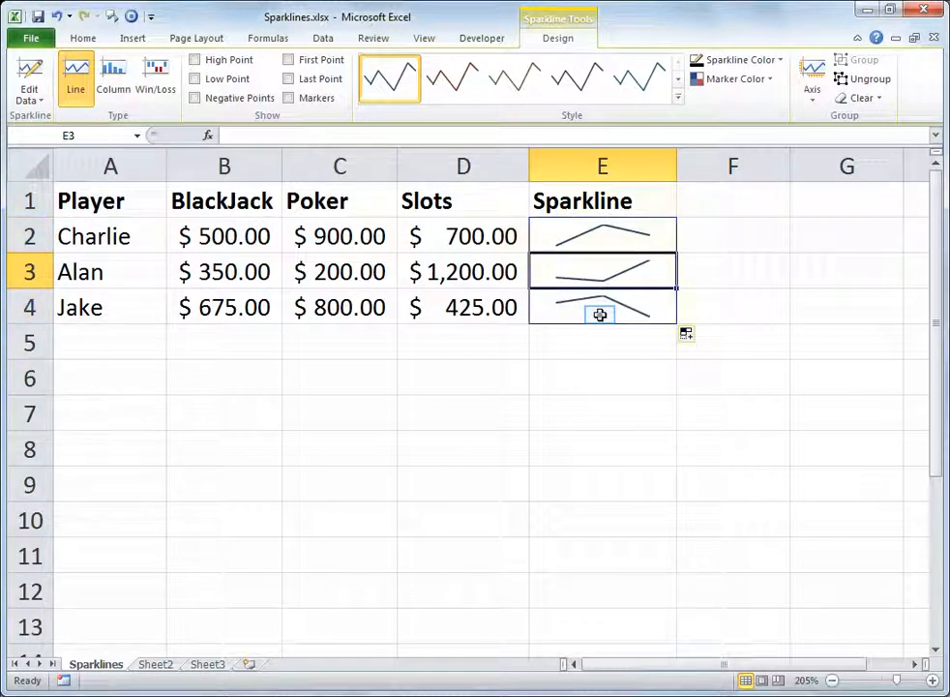
pyautogui.click(598, 310)
pyautogui.click(481, 261)
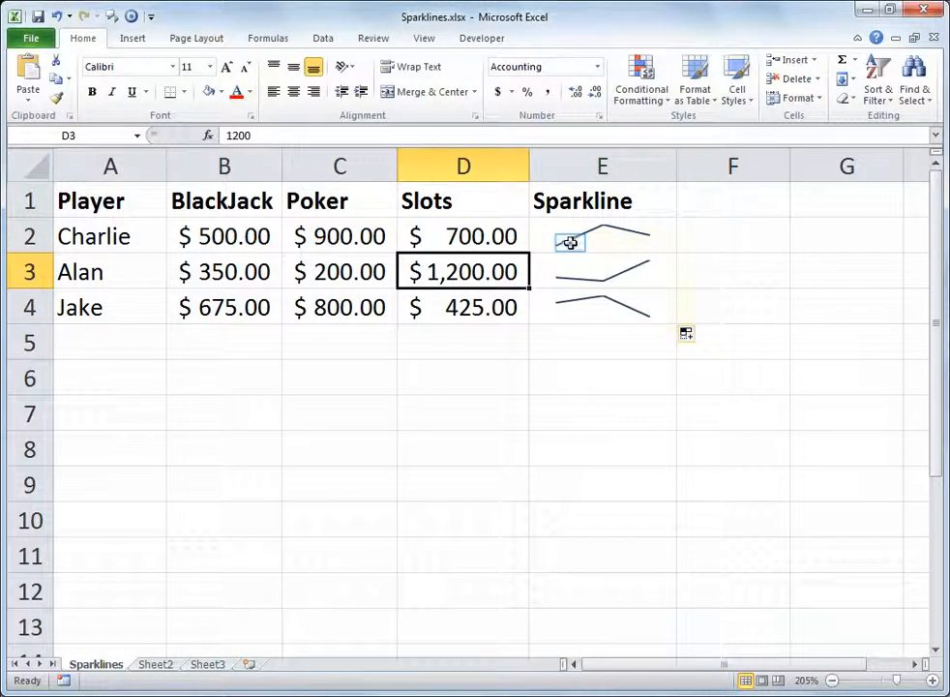
# Step: Mark the high point on the sparkline group, and try the low point marker before turning it off again
pyautogui.click(571, 244)
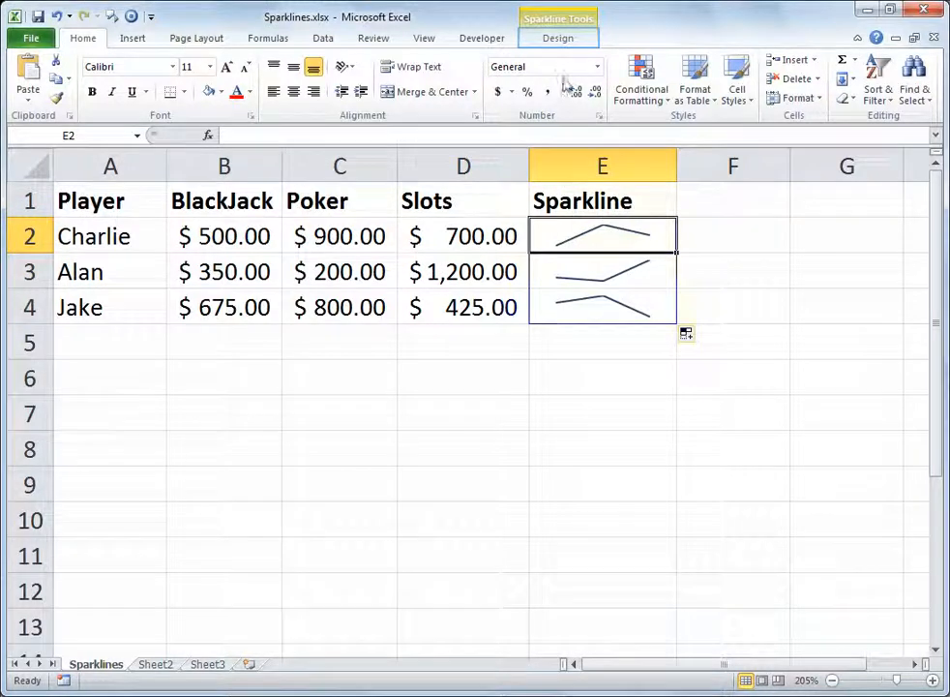
pyautogui.click(565, 39)
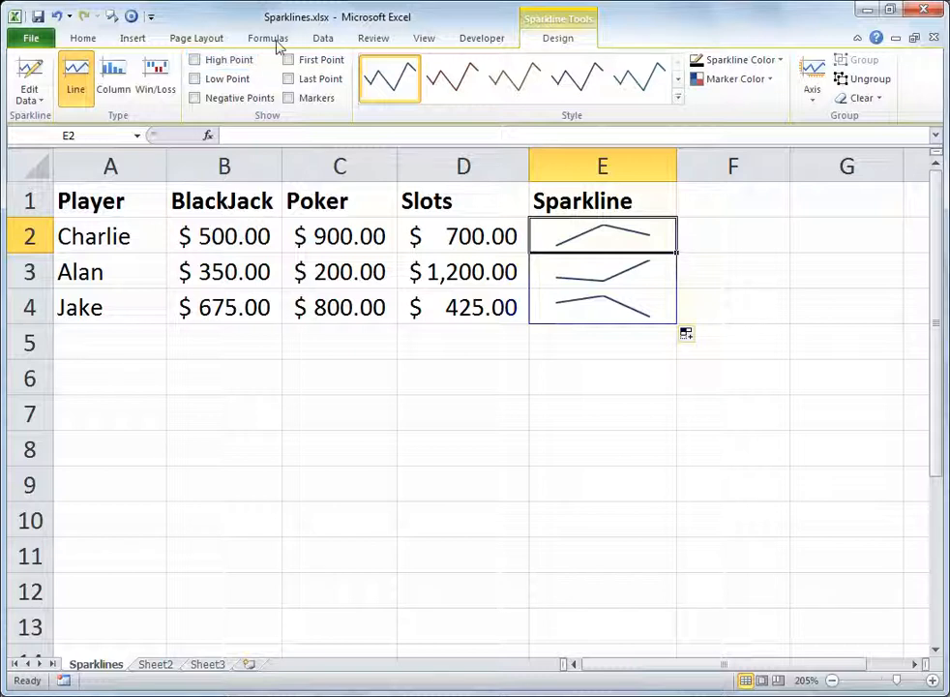
pyautogui.click(196, 59)
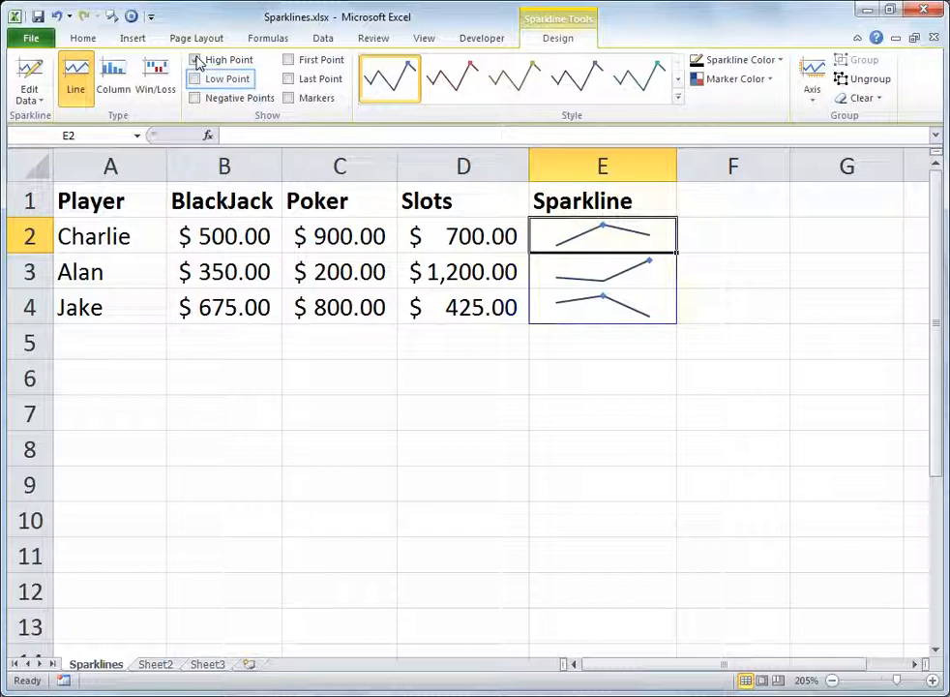
pyautogui.click(195, 60)
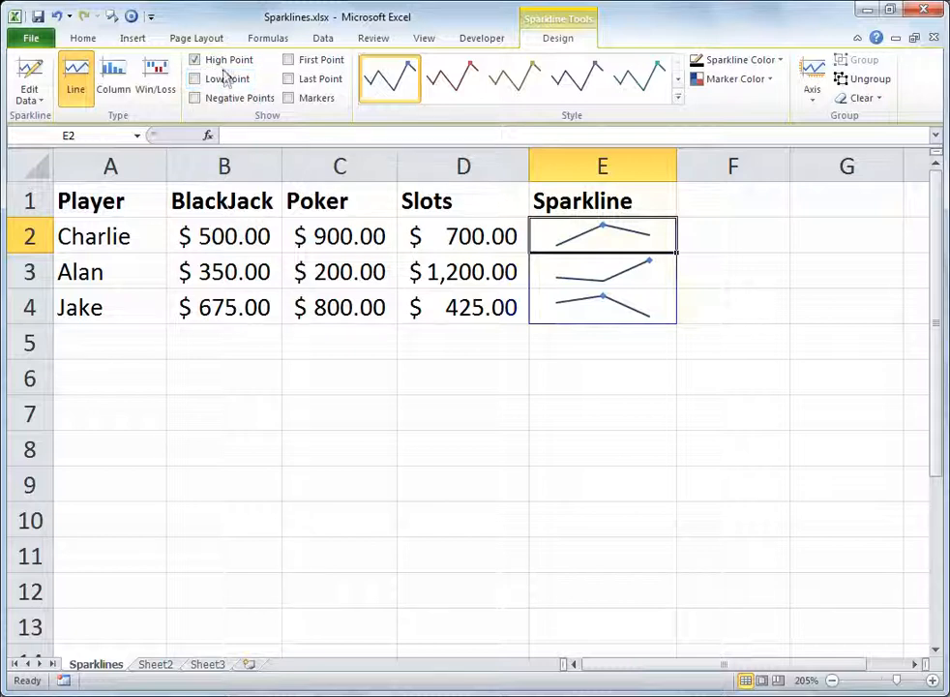
pyautogui.click(227, 81)
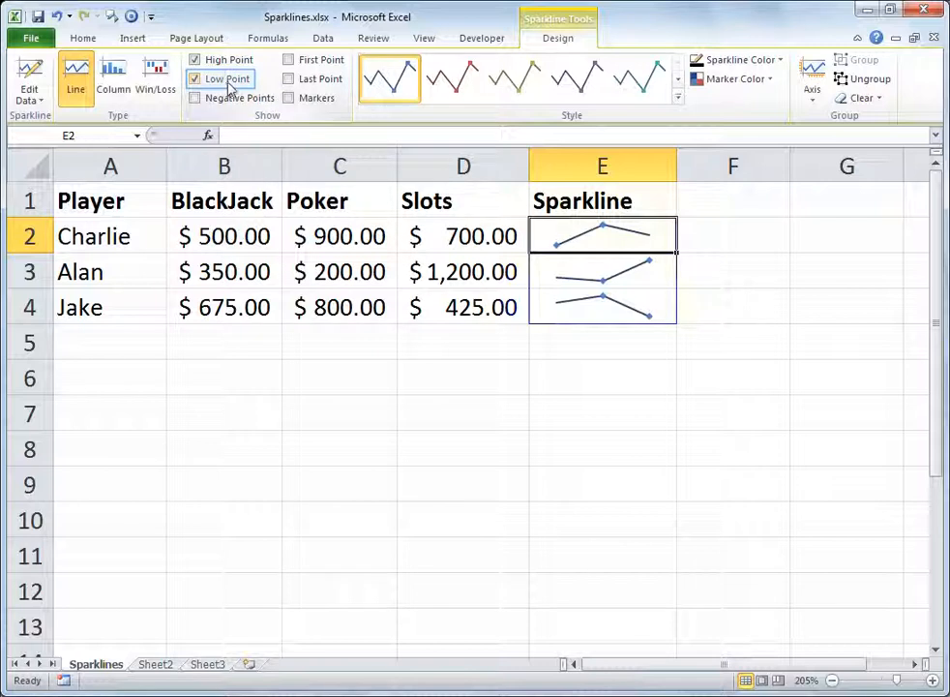
pyautogui.click(227, 81)
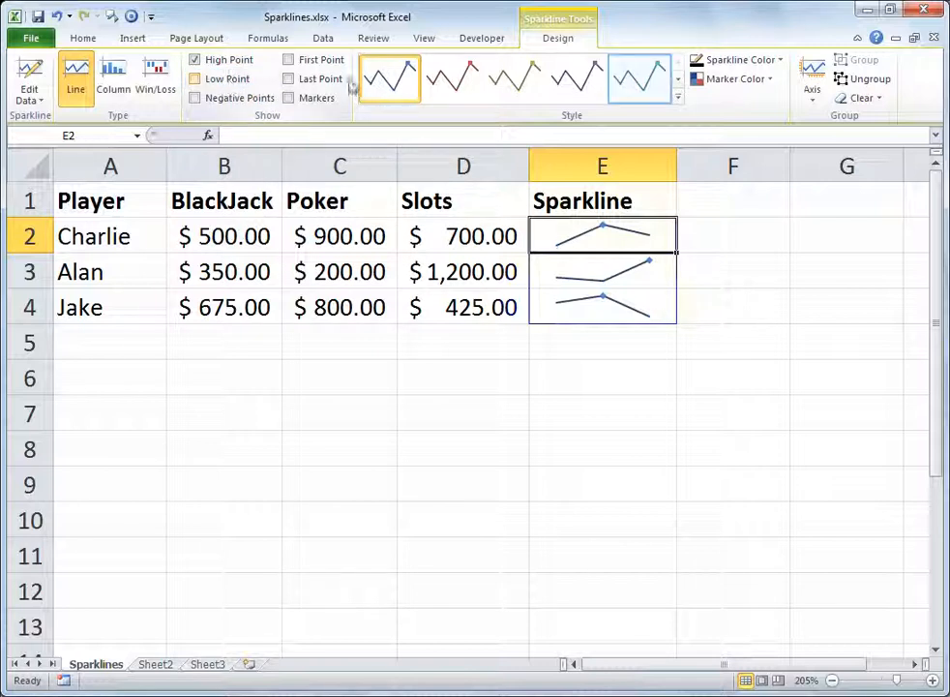
# Step: Try several sparkline styles, ending with the one that has a blue line and a red high-point marker
pyautogui.click(649, 80)
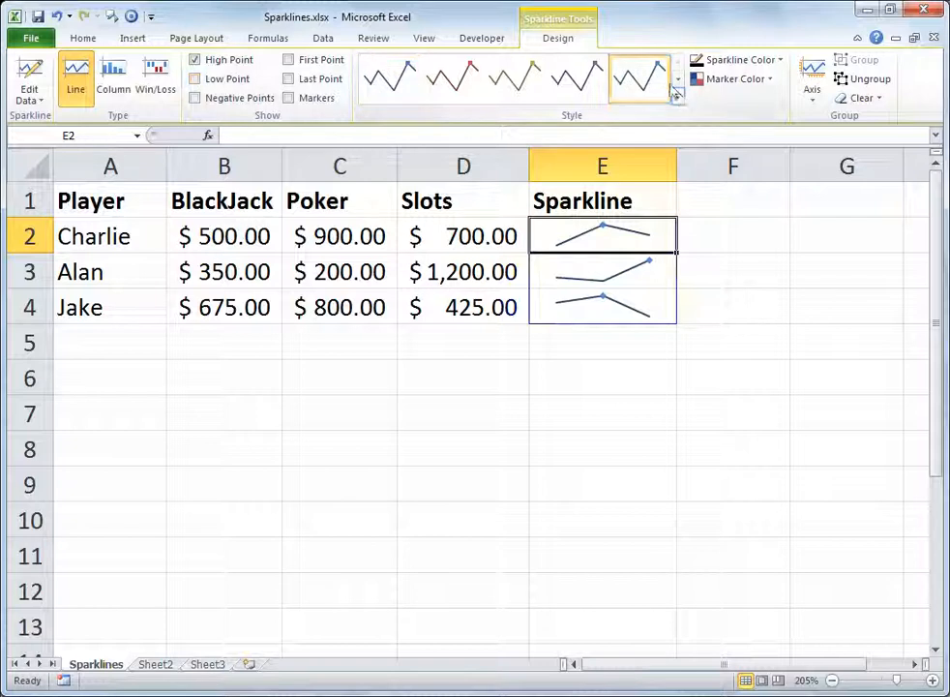
pyautogui.click(679, 100)
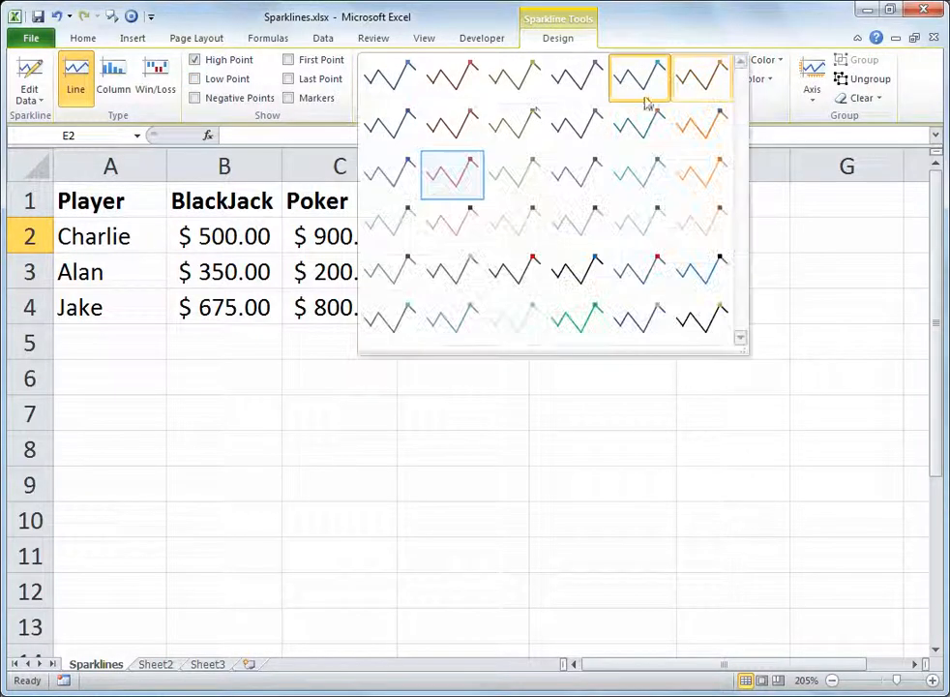
pyautogui.click(465, 172)
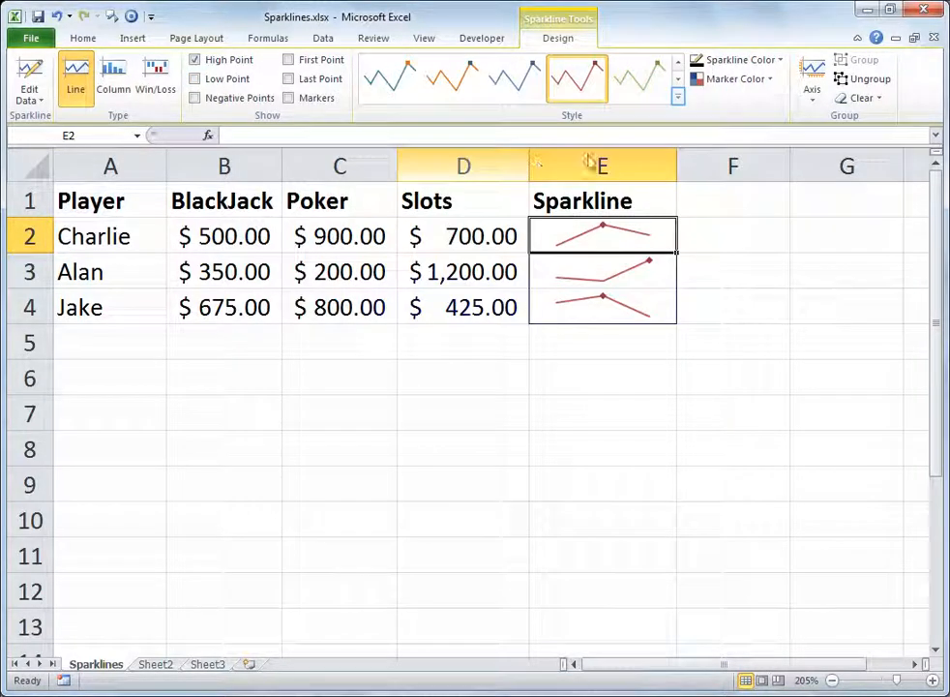
pyautogui.click(676, 97)
pyautogui.click(389, 122)
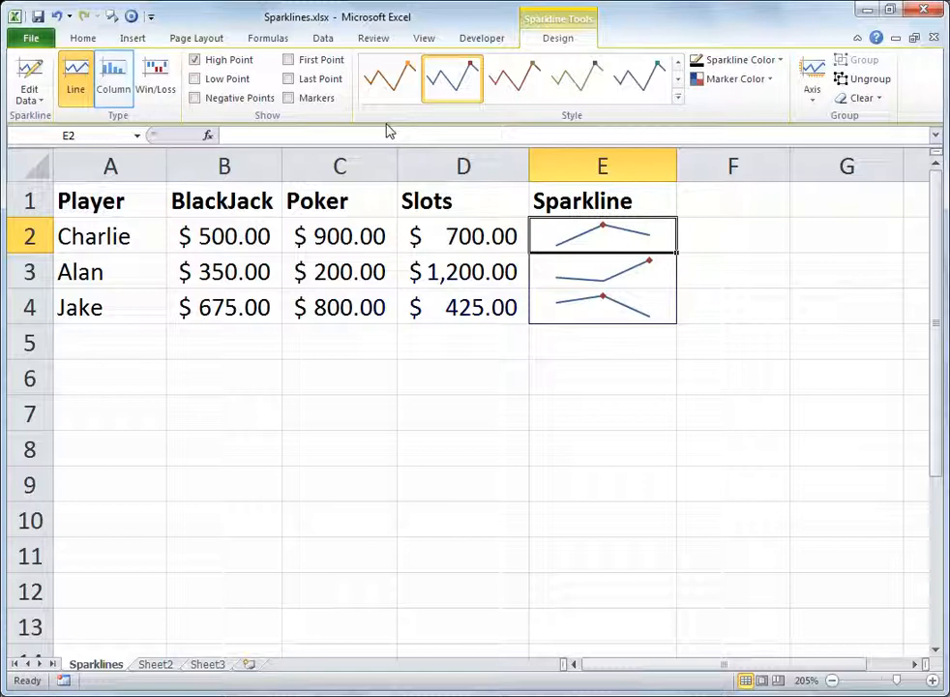
# Step: Change the sparklines to the Column type and toggle the High Point highlight off and on again
pyautogui.click(113, 77)
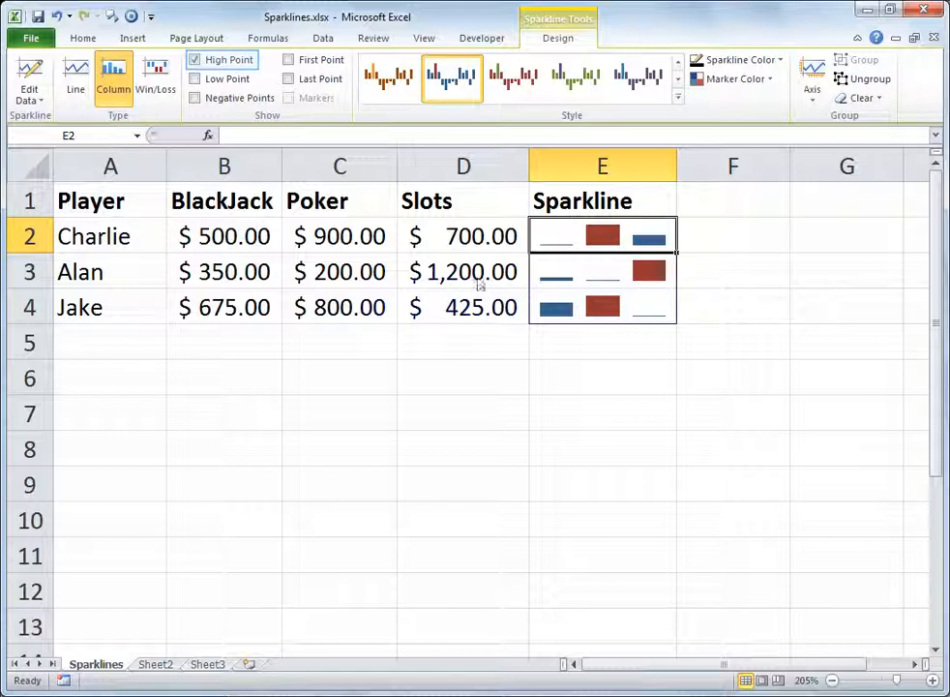
pyautogui.click(222, 60)
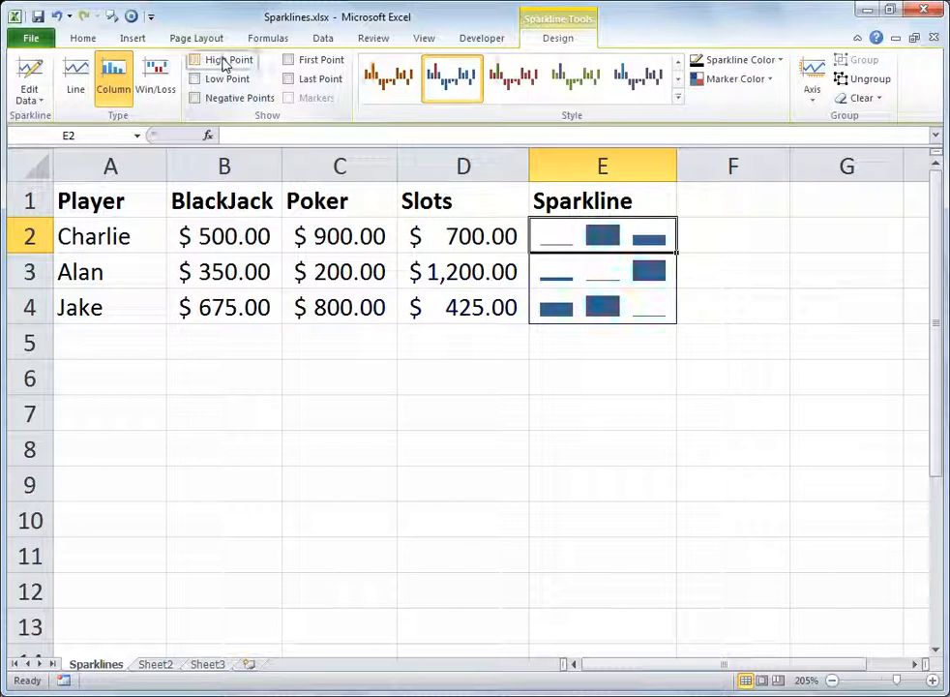
pyautogui.click(224, 61)
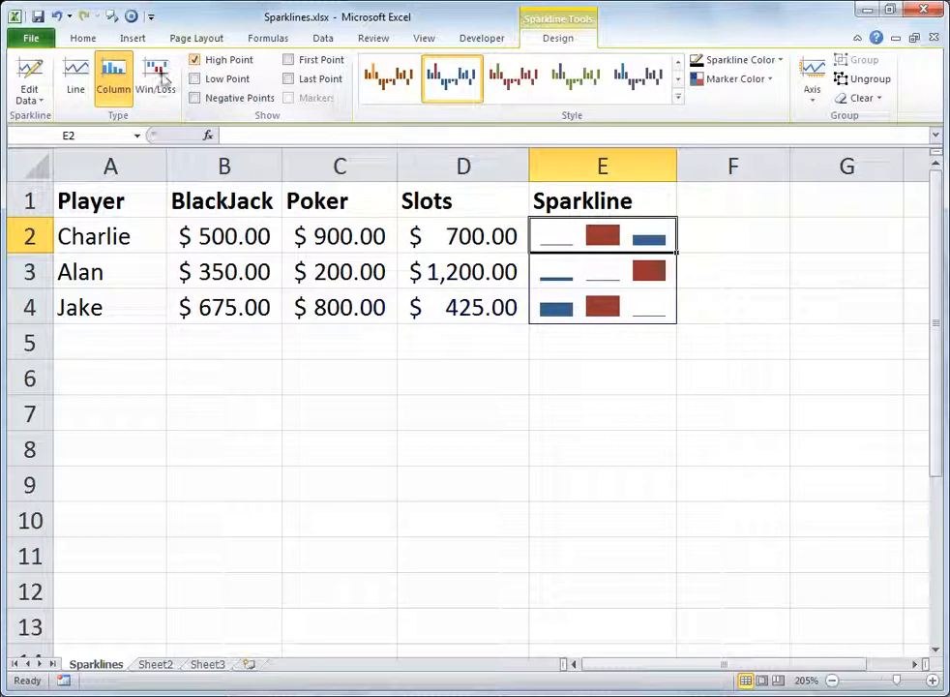
# Step: Change the sparklines to the Win/Loss type and set the Poker amount in cell C3 to -800
pyautogui.click(161, 75)
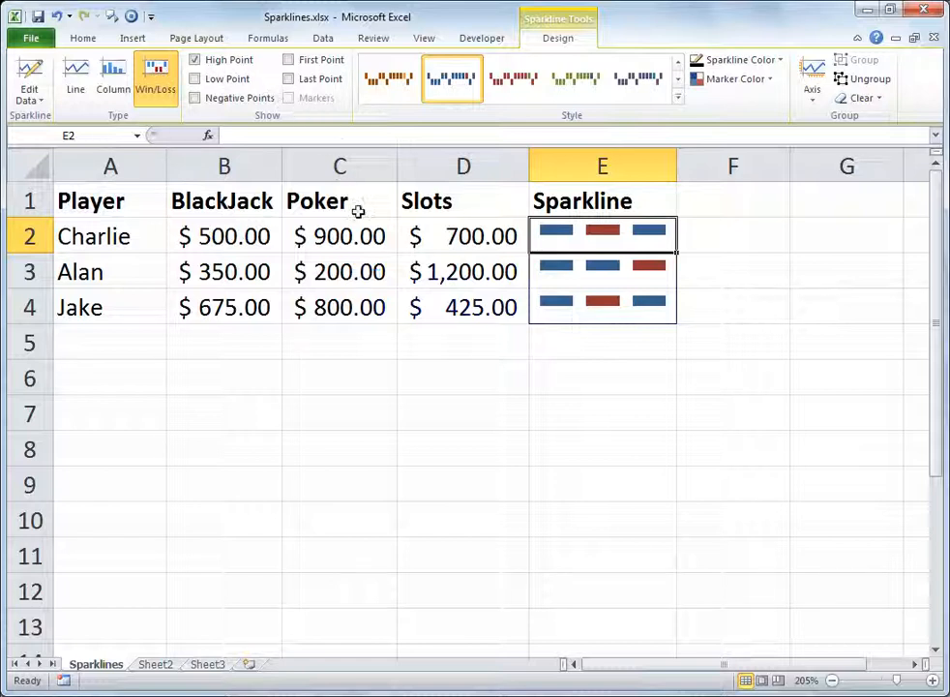
pyautogui.click(364, 277)
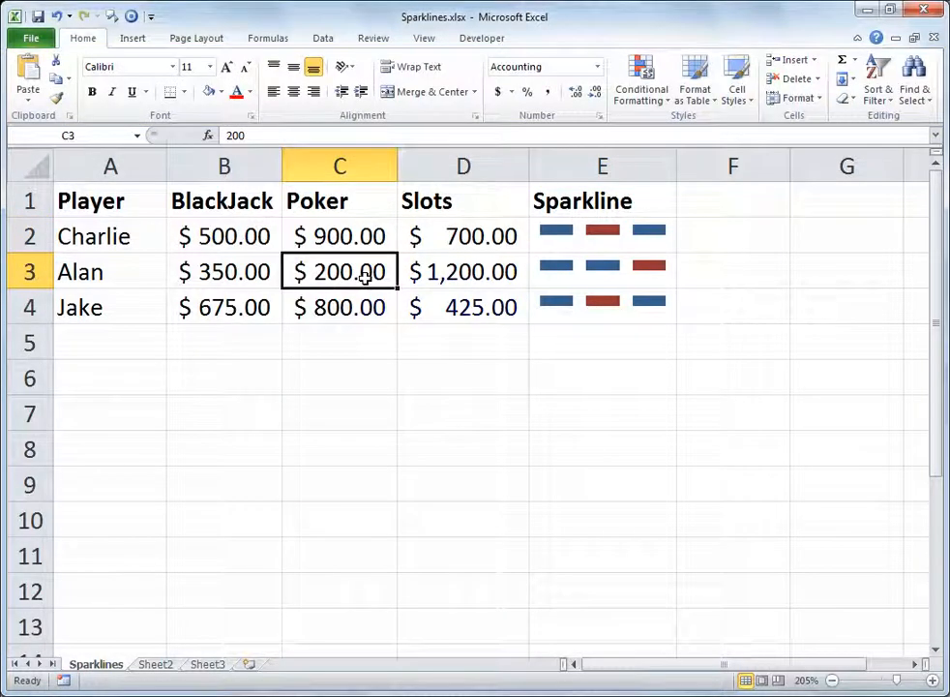
pyautogui.write('-800')
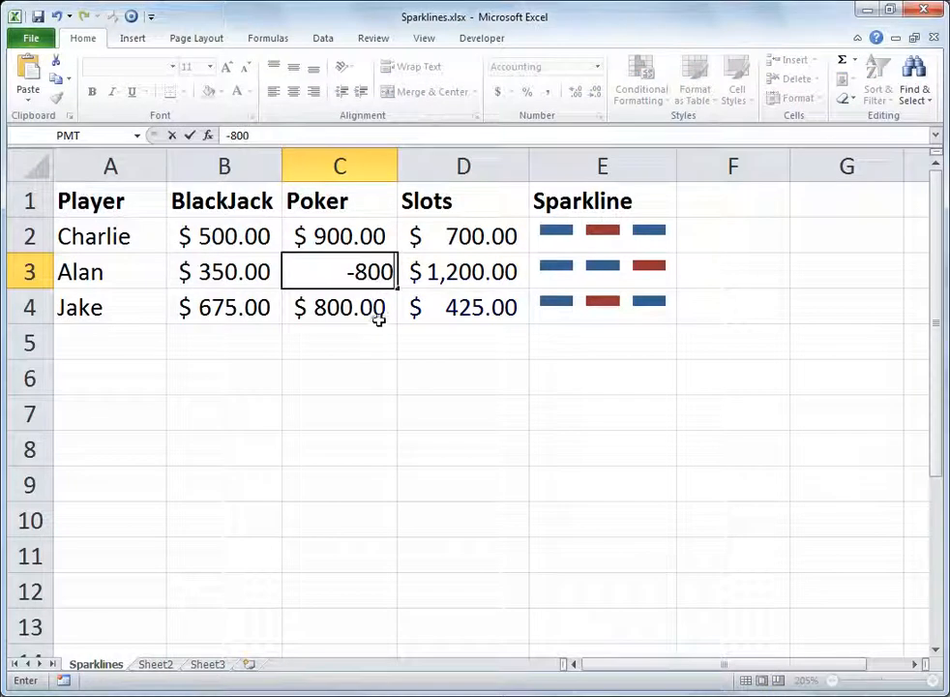
pyautogui.press('Return')
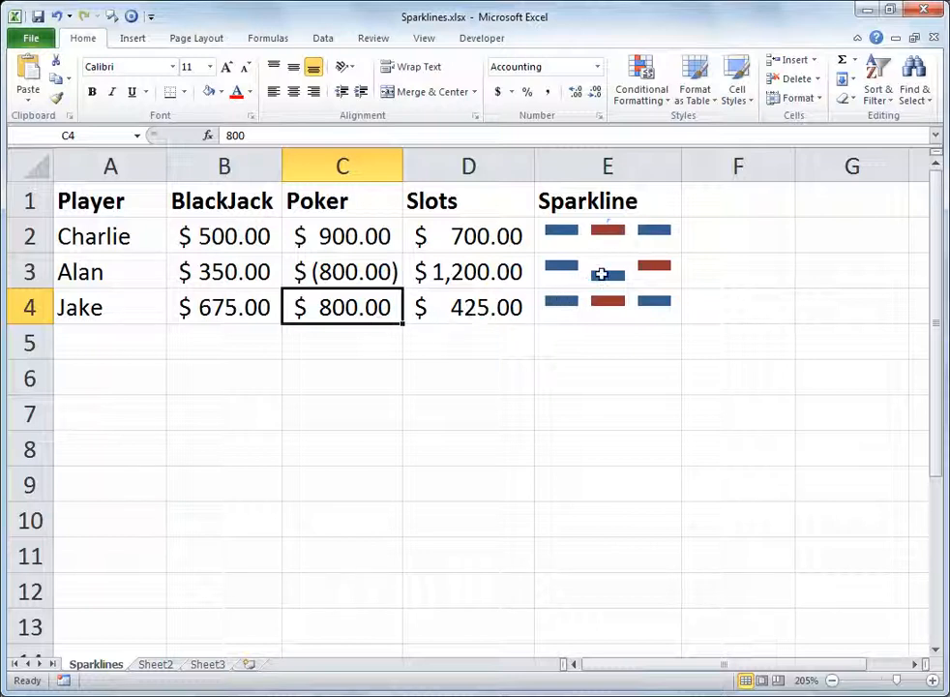
# Step: Try the green style and the orange-brown style on the Win/Loss sparklines
pyautogui.click(625, 235)
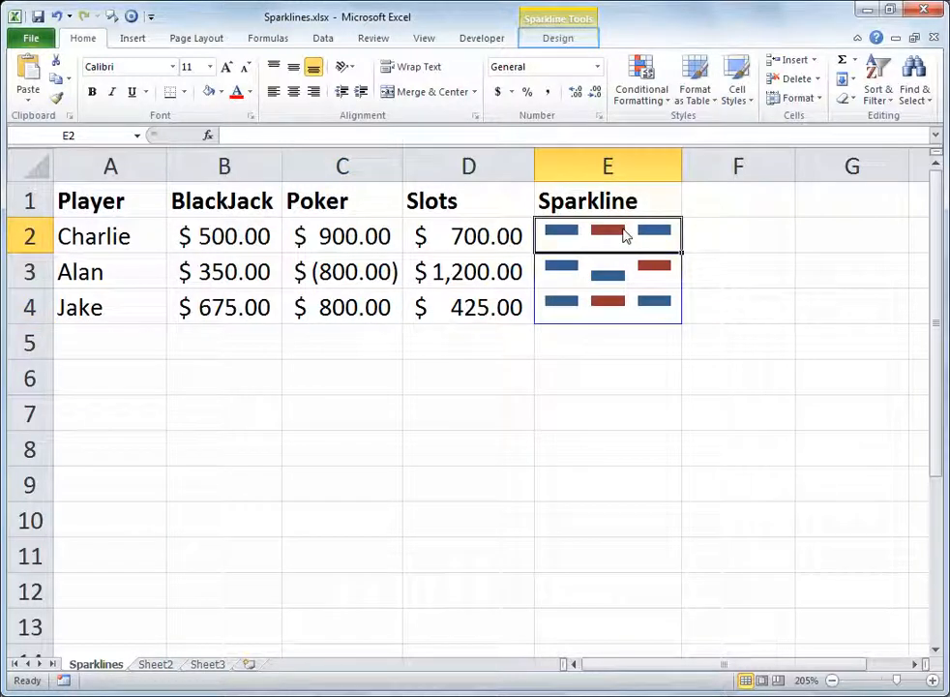
pyautogui.click(575, 38)
pyautogui.click(577, 81)
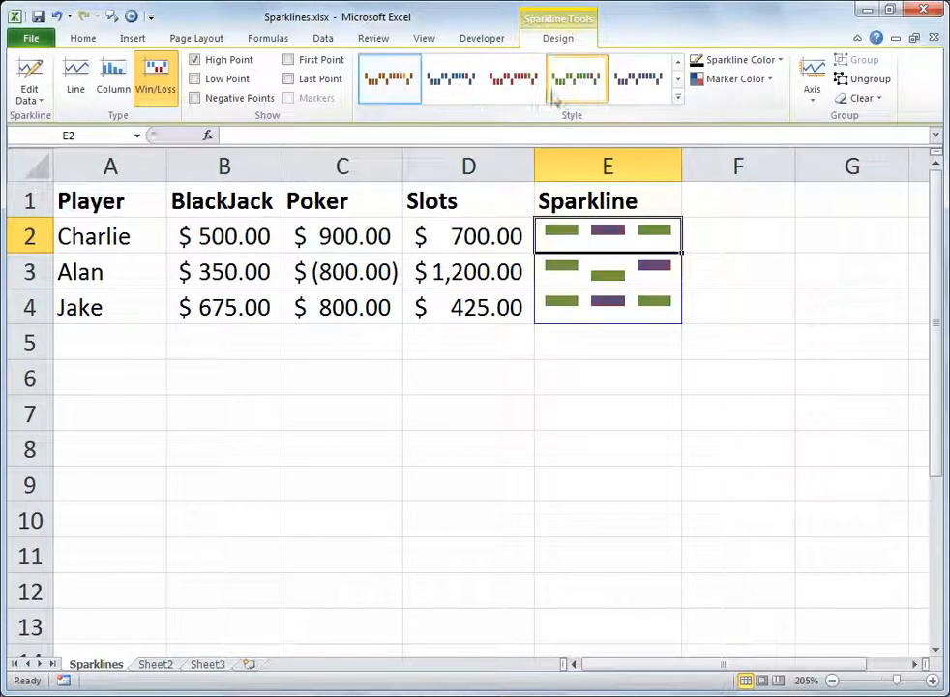
pyautogui.click(410, 84)
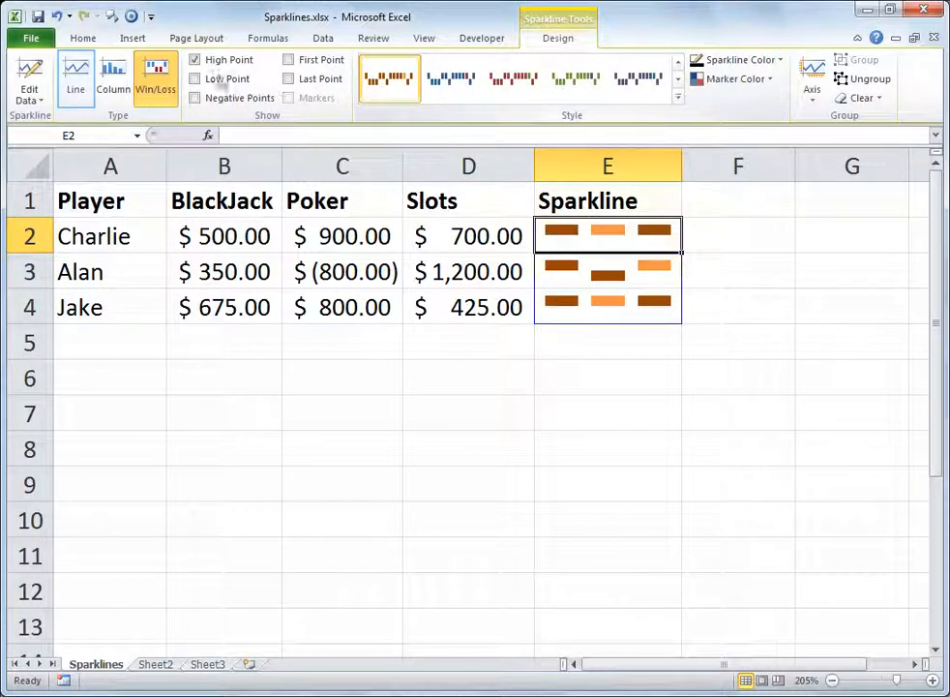
# Step: Change the sparklines to the Line type and apply the blue style with red high-point markers
pyautogui.click(87, 77)
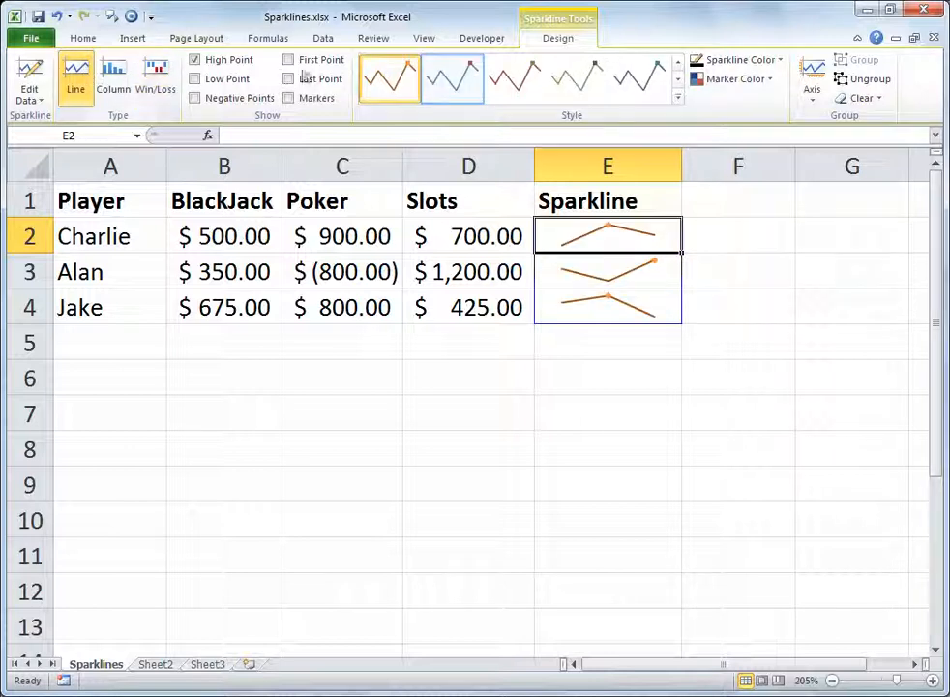
pyautogui.click(457, 82)
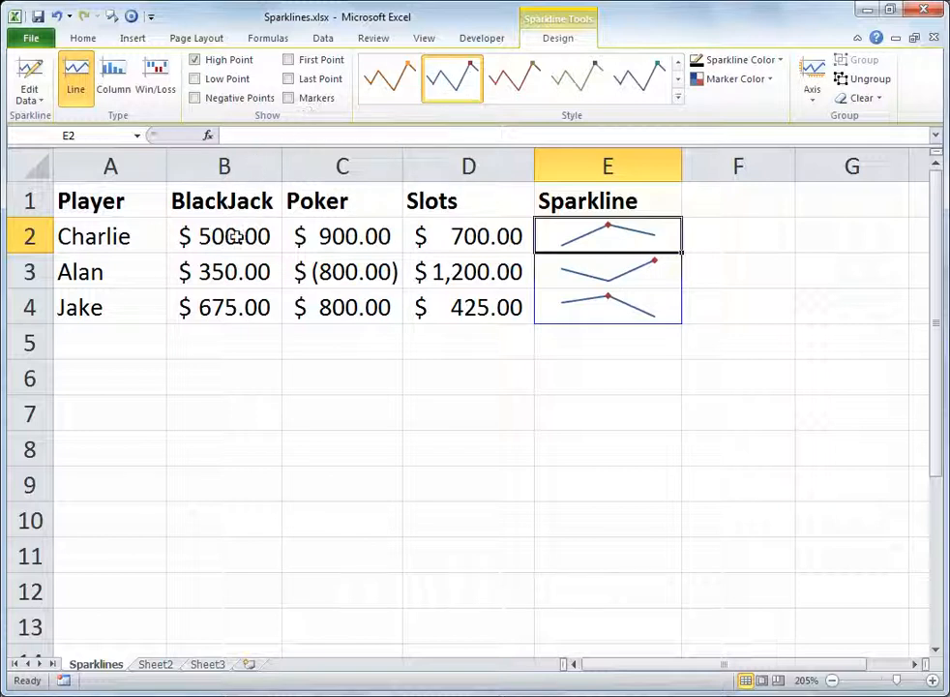
pyautogui.press('super')
pyautogui.press('Escape')
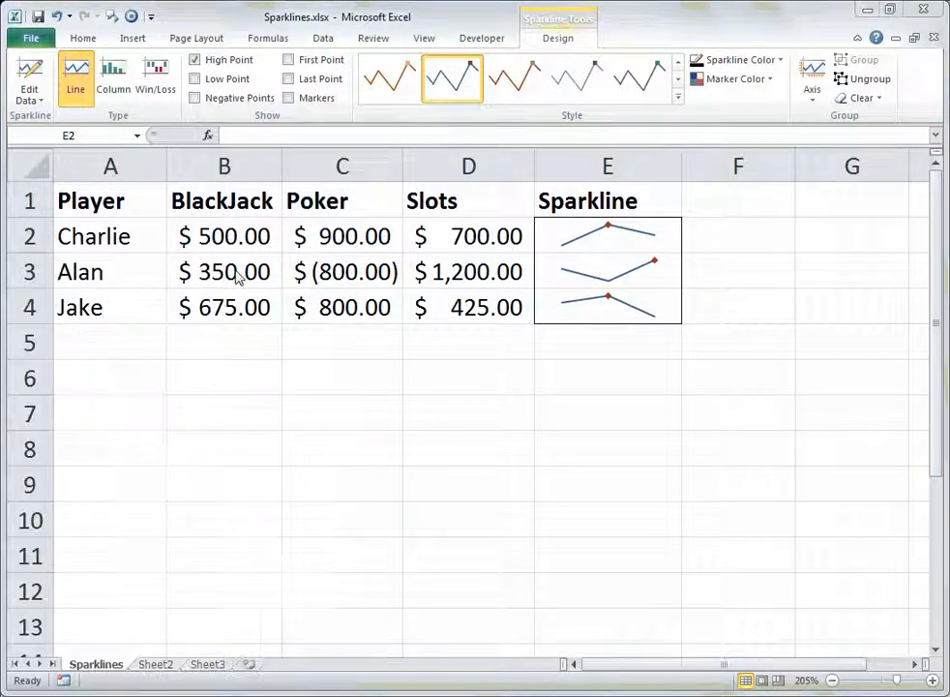